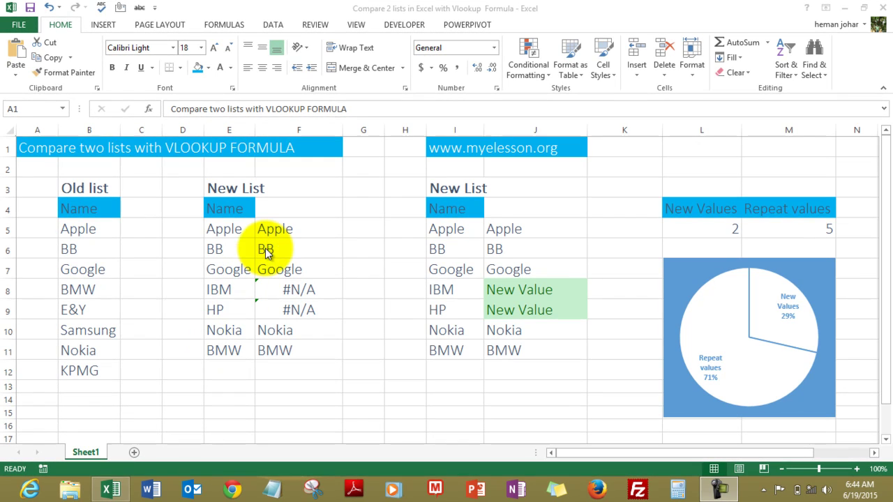
Clear the existing lookup results beside the first new list in F5:F11.
key(alt+Tab)
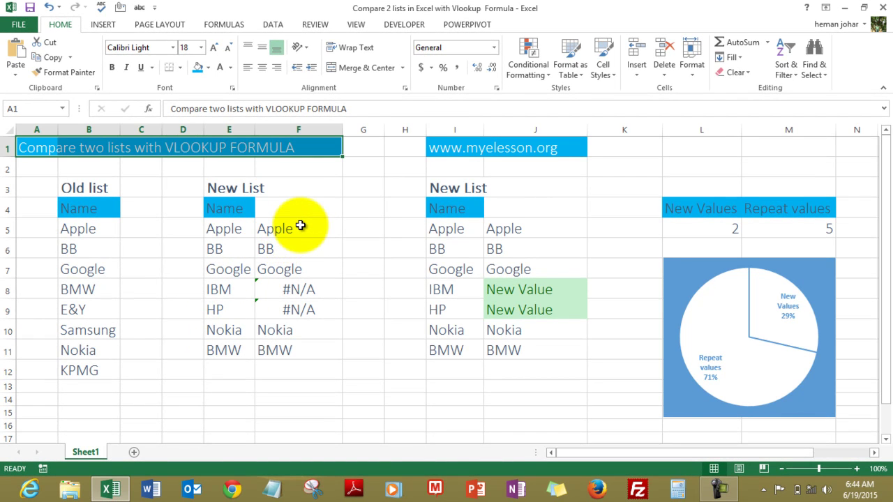
click(296, 224)
key(shift+Down)
key(shift+Down)
key(shift+Down)
key(shift+Down)
key(shift+Down)
key(shift+Down)
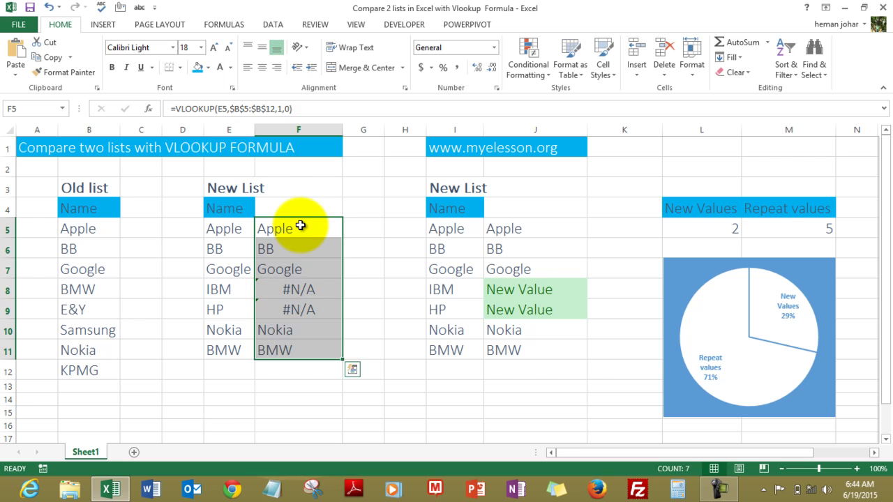
key(Delete)
key(Right)
key(Left)
key(Left)
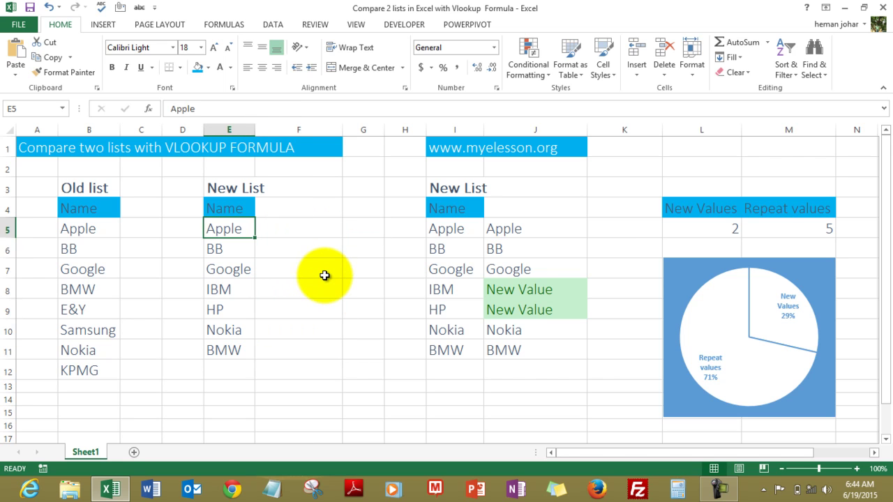
Start a VLOOKUP formula in F5 with E5 as the lookup value.
key(Right)
text(=vl)
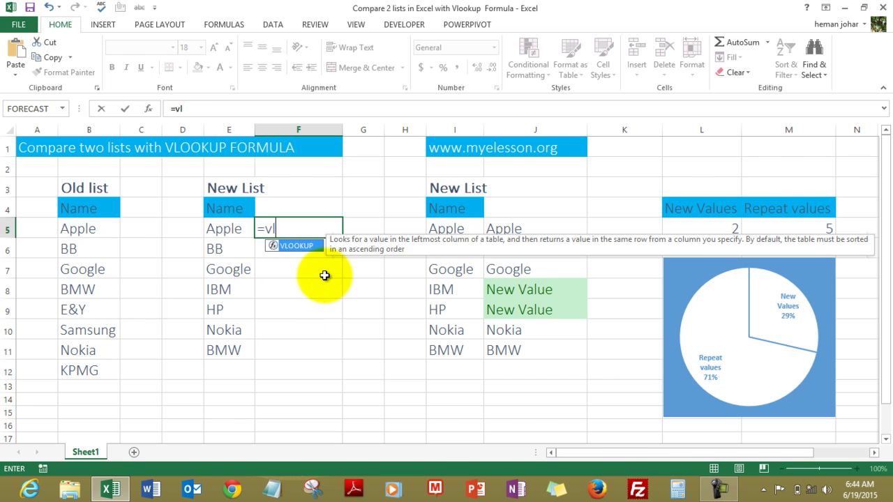
key(Tab)
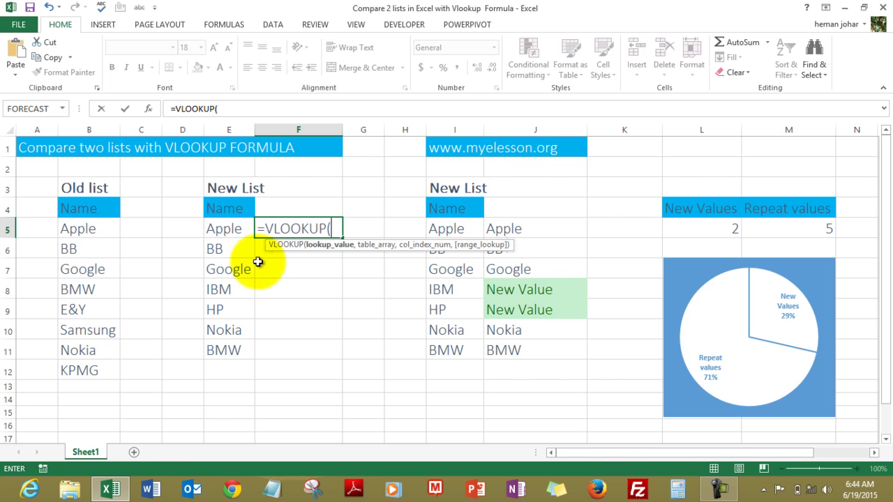
click(226, 230)
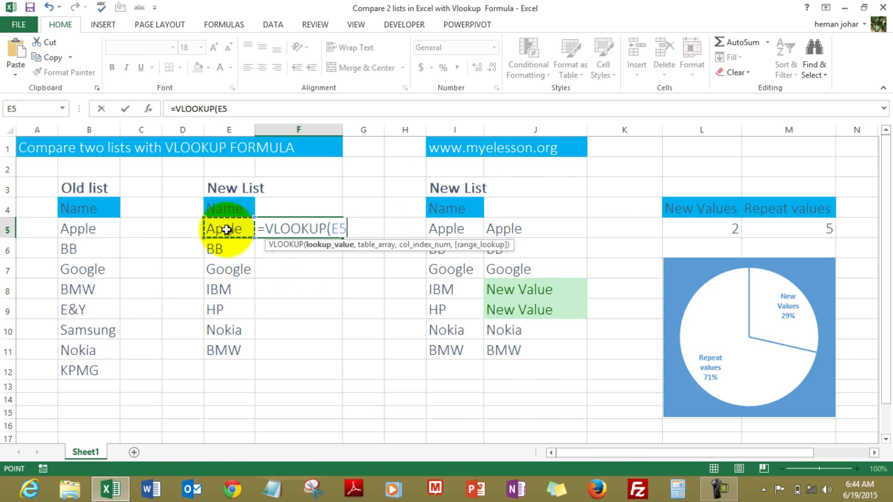
text(,)
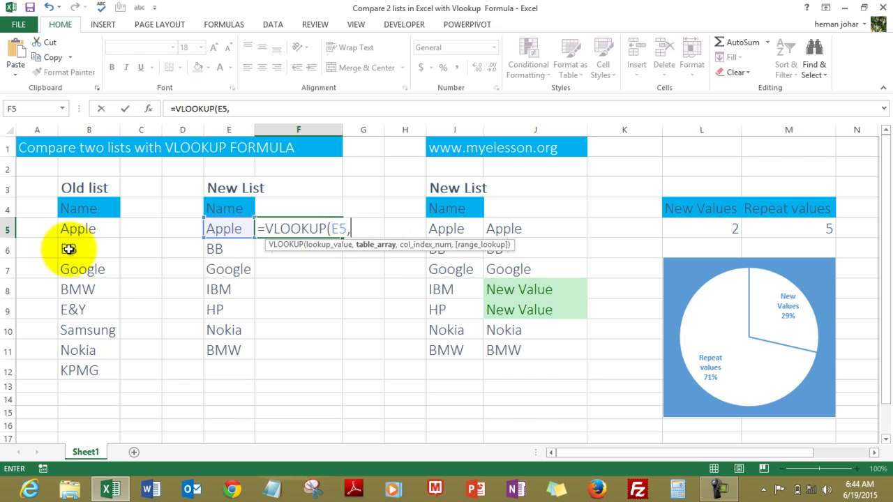
Set the VLOOKUP table array to the old list names as the absolute range $B$5:$B$12.
drag(81, 229, 88, 330)
key(shift+Down)
key(shift+Down)
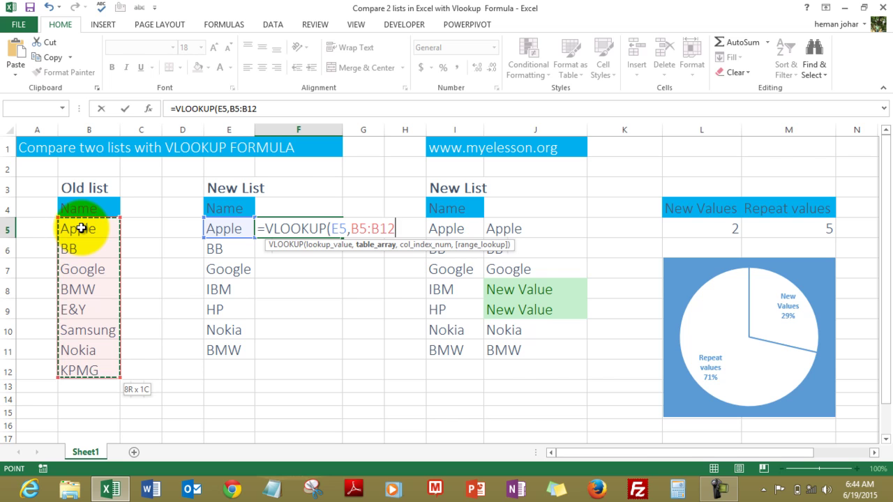
key(F4)
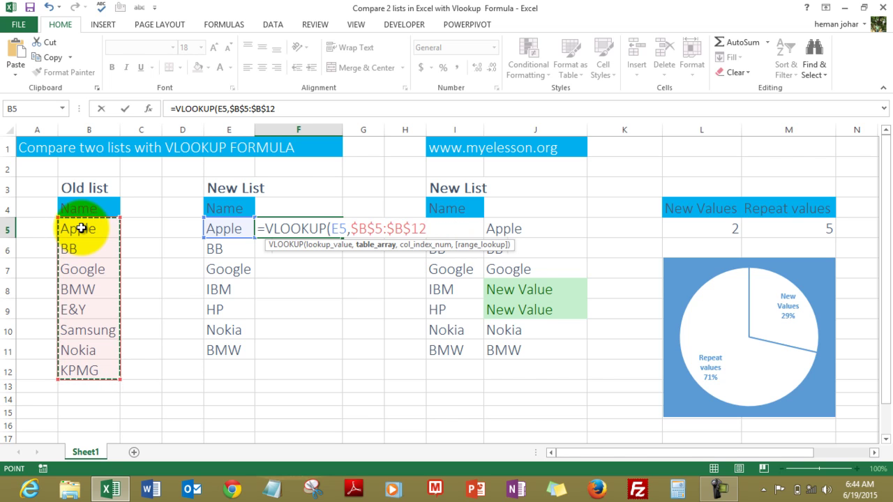
text(,)
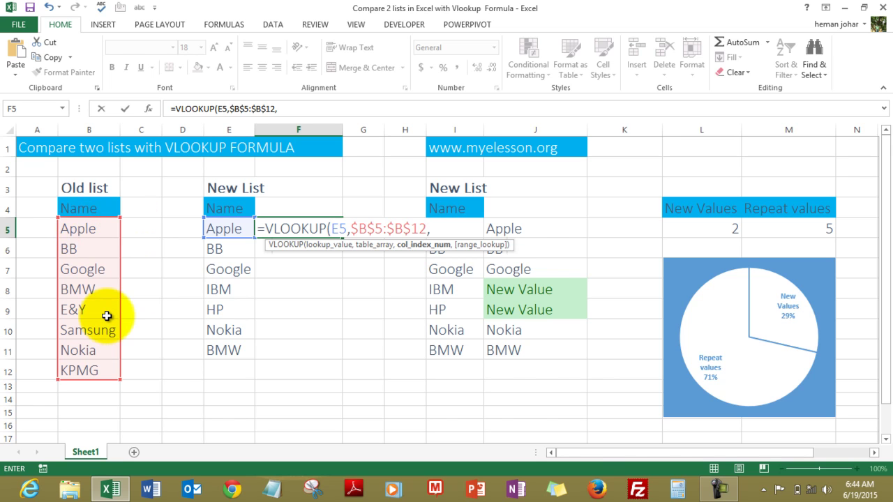
Finish the VLOOKUP with column index 1 and range lookup 0, and fill it down from F5 to F11.
text(1)
text(,0)
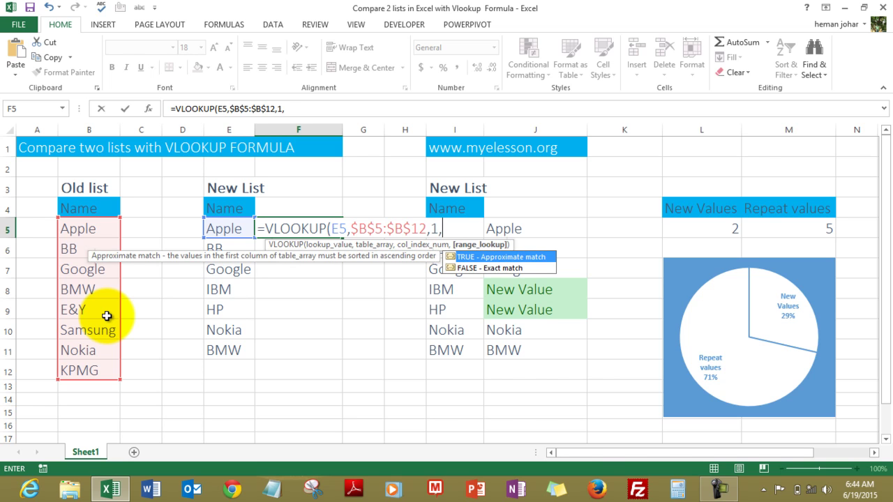
text())
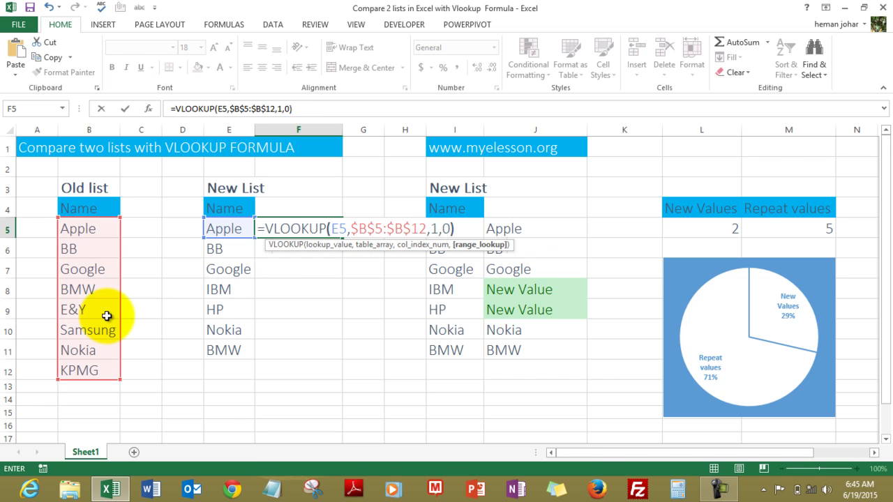
key(Return)
key(Up)
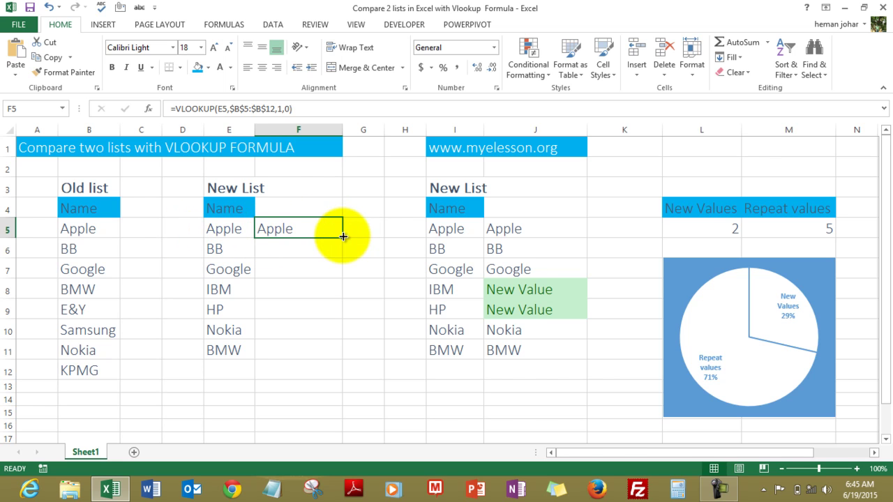
drag(342, 235, 339, 353)
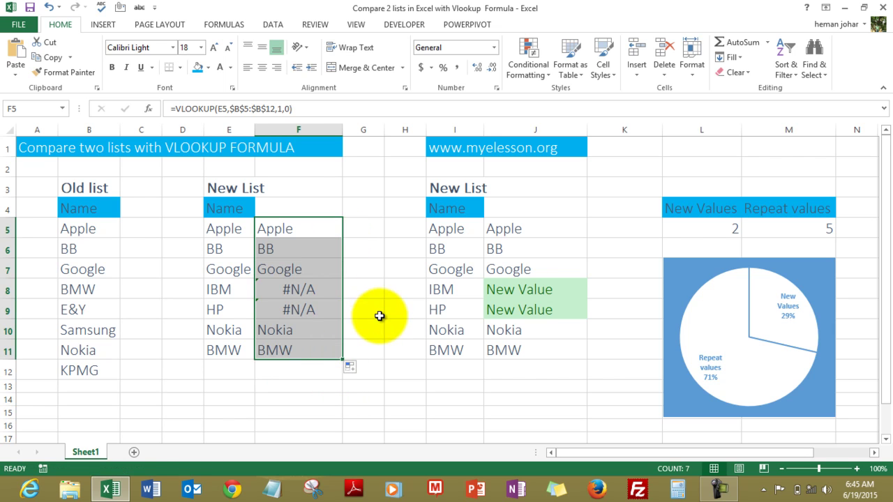
Examine the IBM and HP entries of the new list together with their lookup results in F8:F9.
click(224, 294)
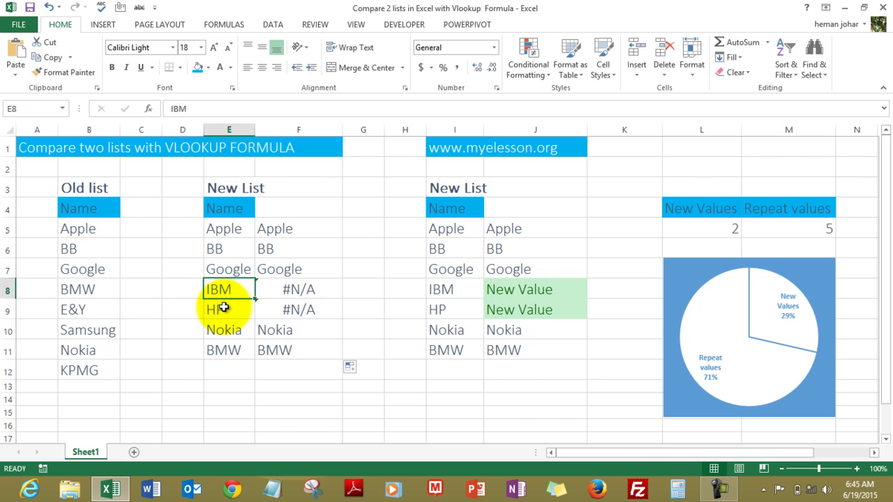
click(223, 305)
click(321, 288)
click(301, 301)
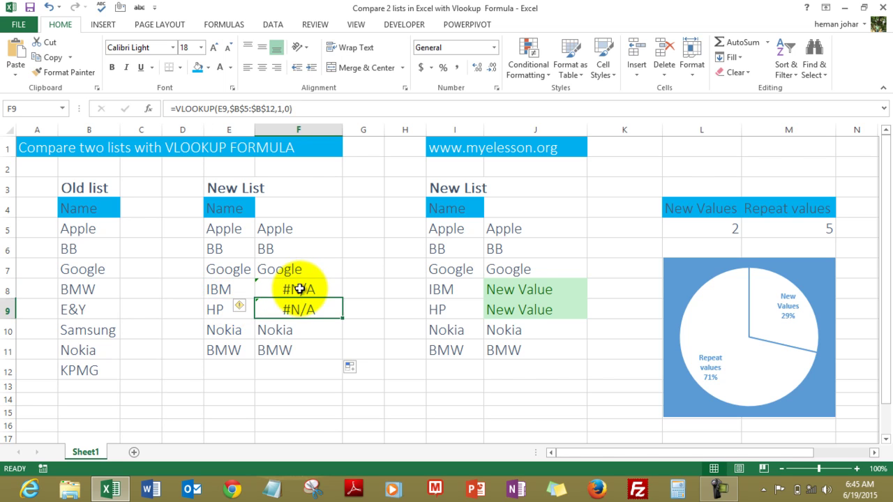
click(300, 289)
key(Down)
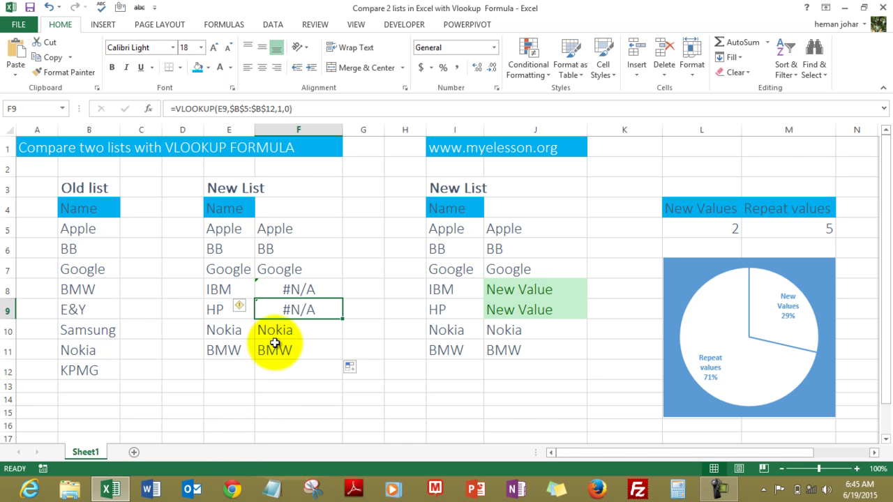
Clear the existing comparison formulas beside the second new list in J5:J11.
click(527, 230)
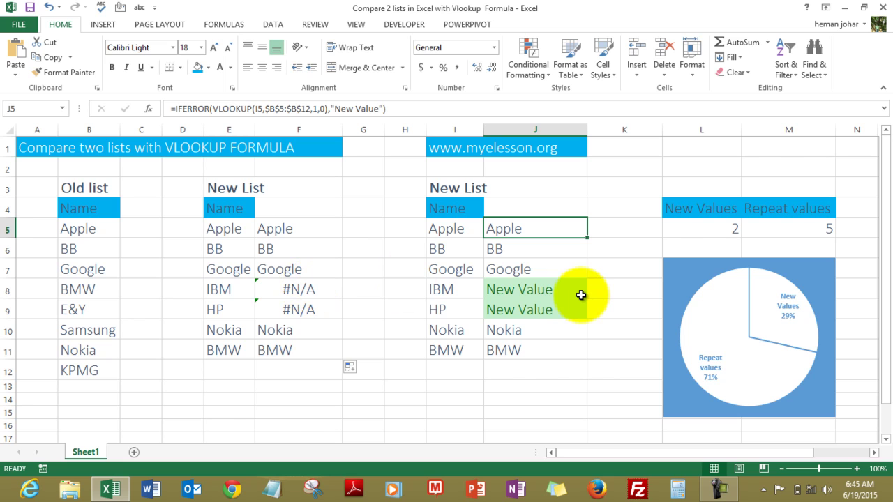
key(shift+Down)
key(shift+Down)
key(shift+Down)
key(shift+Down)
key(shift+Down)
key(shift+Down)
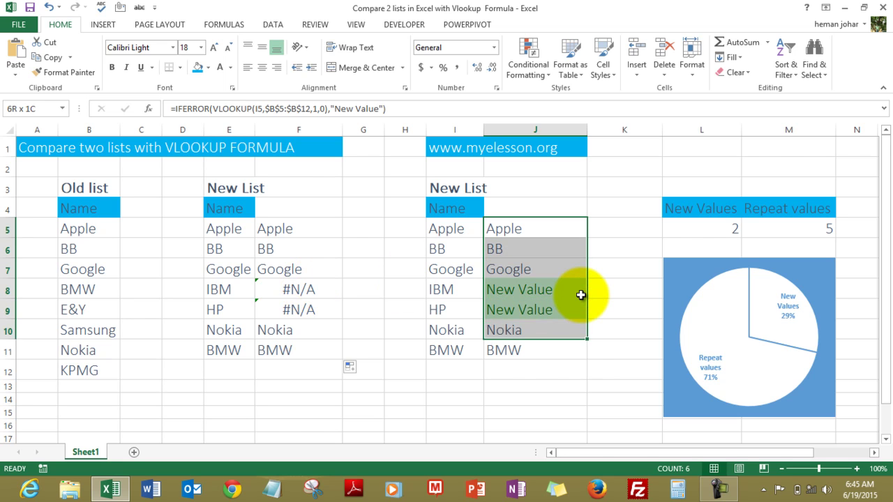
key(Delete)
key(shift+Up)
key(shift+Up)
key(shift+Up)
key(shift+Up)
key(shift+Up)
key(shift+Up)
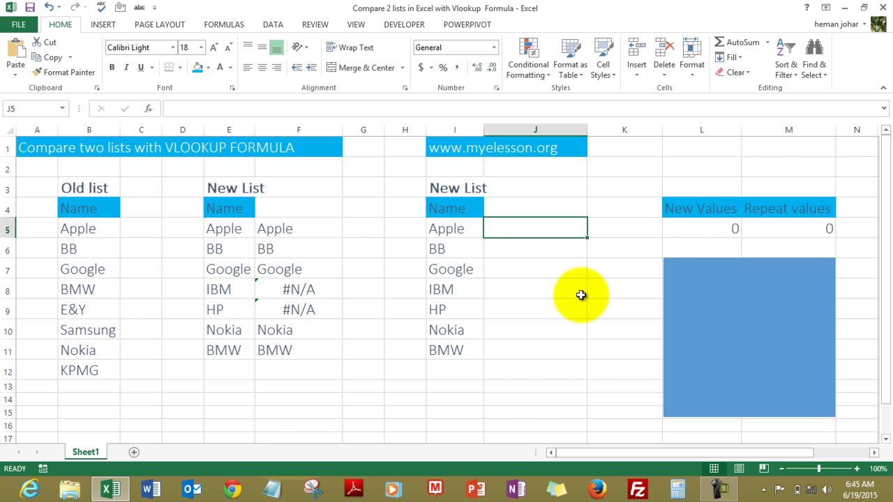
Begin an IFERROR formula in cell J5.
text(=vlo)
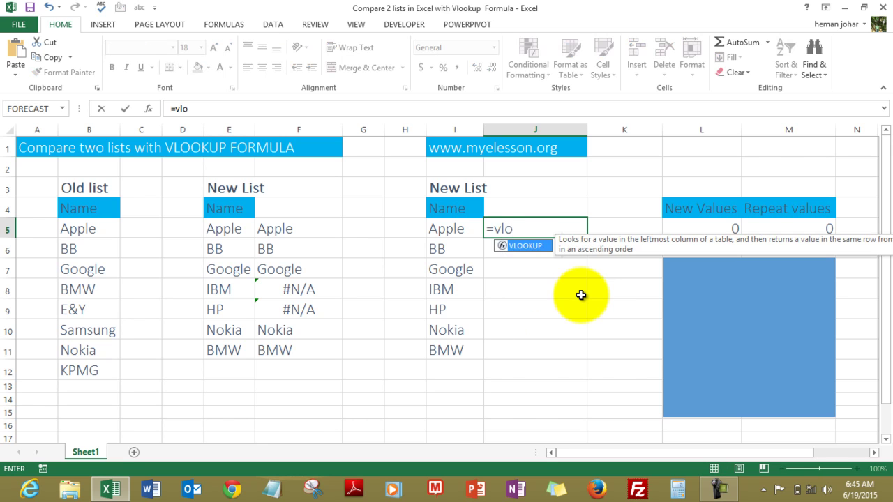
key(BackSpace)
key(BackSpace)
key(BackSpace)
text(i)
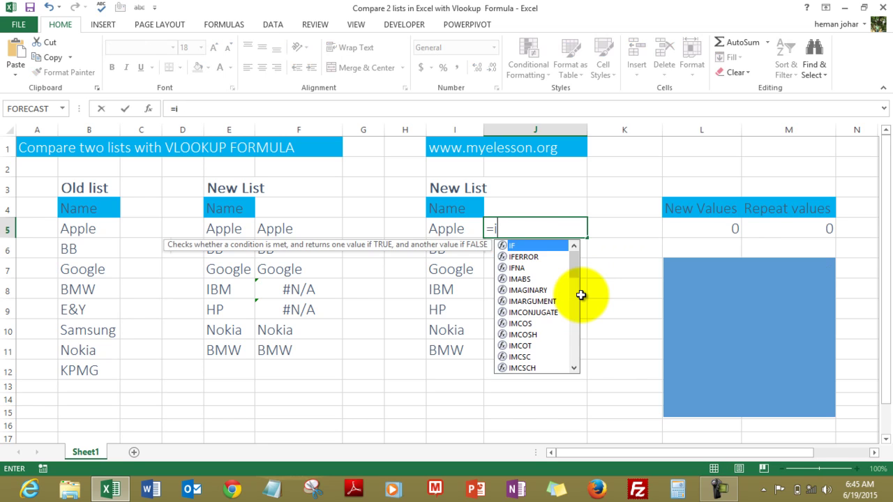
text(ferr)
key(Tab)
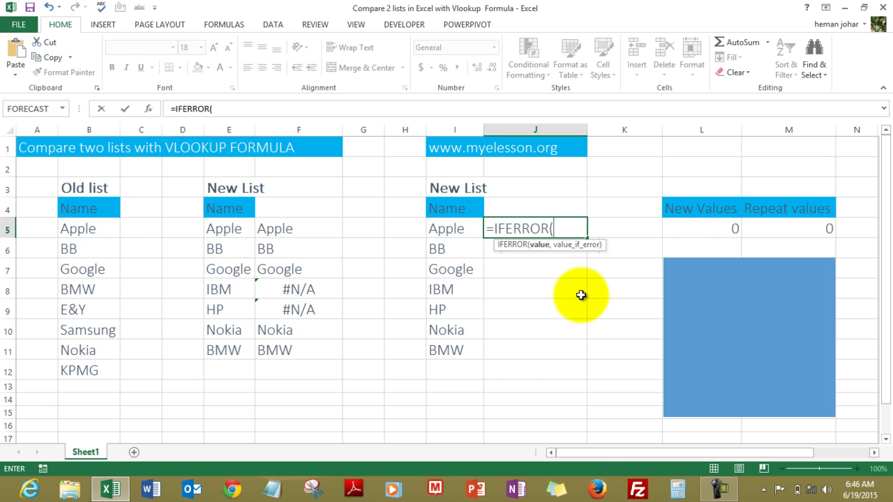
Nest a VLOOKUP as the IFERROR value, with I5 as its lookup value.
text(vlo)
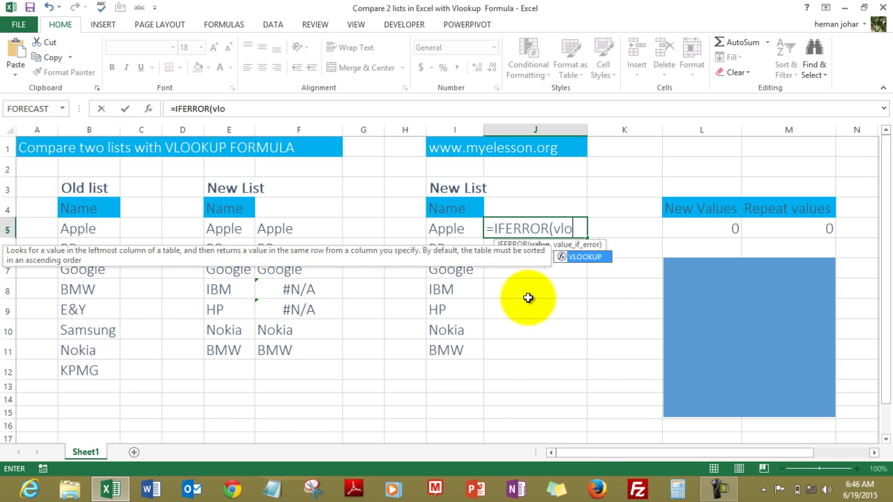
key(Tab)
key(Left)
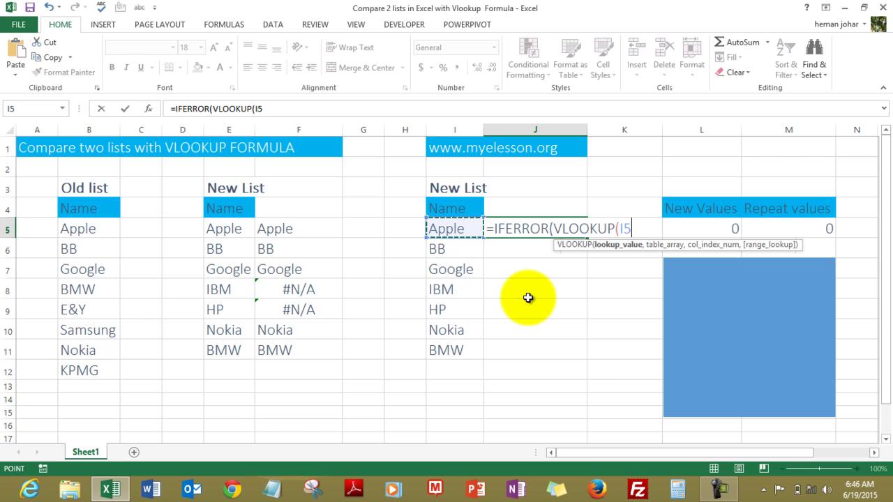
key(ctrl+shift+Down)
key(Up)
key(Down)
text(,)
Use the old list names as the nested VLOOKUP's table array, with absolute references $B$5:$B$12.
key(Left)
key(Left)
key(Left)
key(Left)
key(Left)
key(Left)
key(Left)
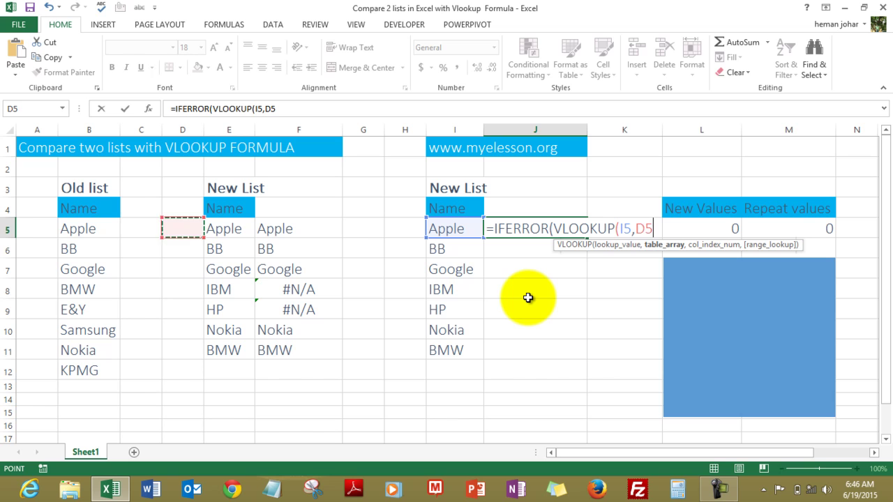
key(Left)
key(ctrl+shift+Down)
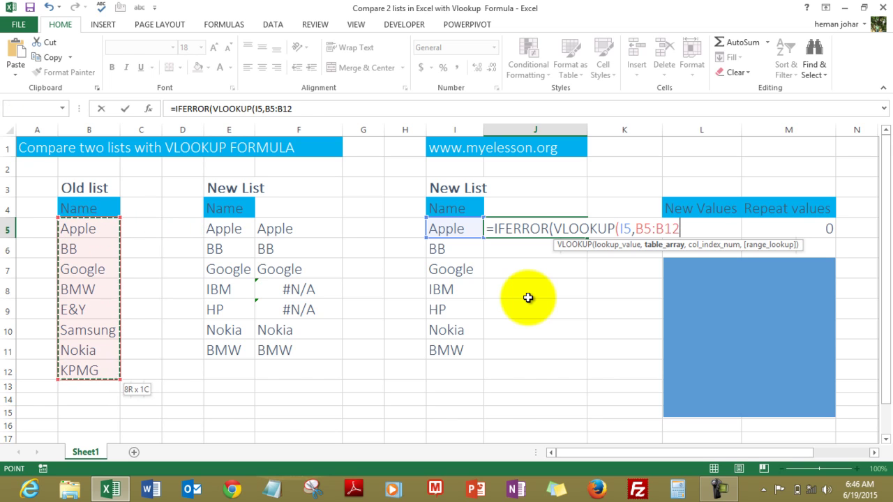
key(F4)
text(,)
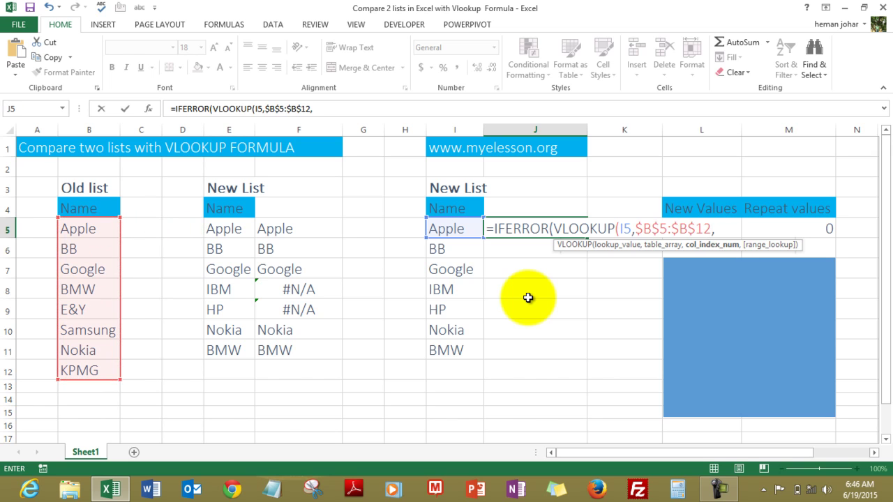
Complete the J5 formula with column index 1, range lookup 0 and "New Value" as the value if error.
text(1,)
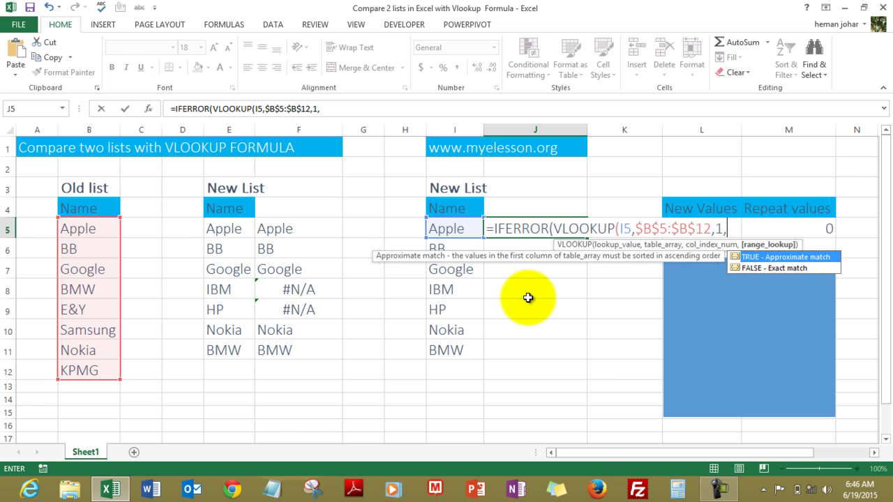
text(0))
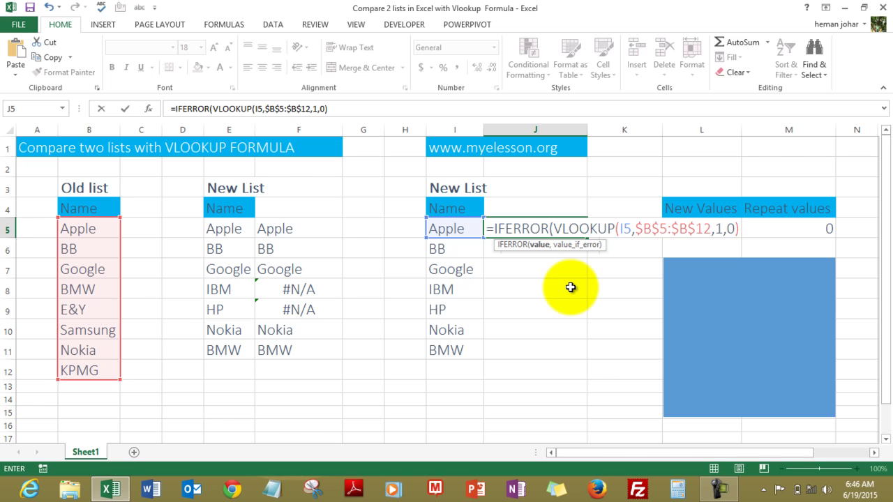
text(,)
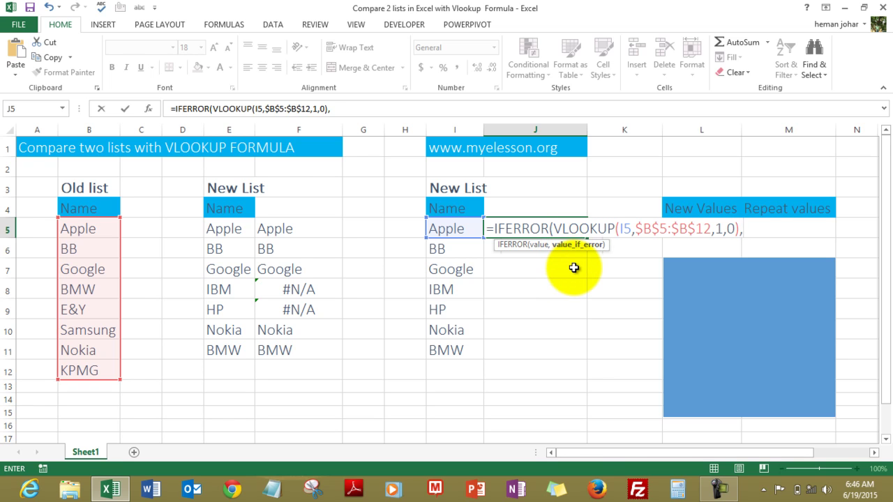
text("New Value)
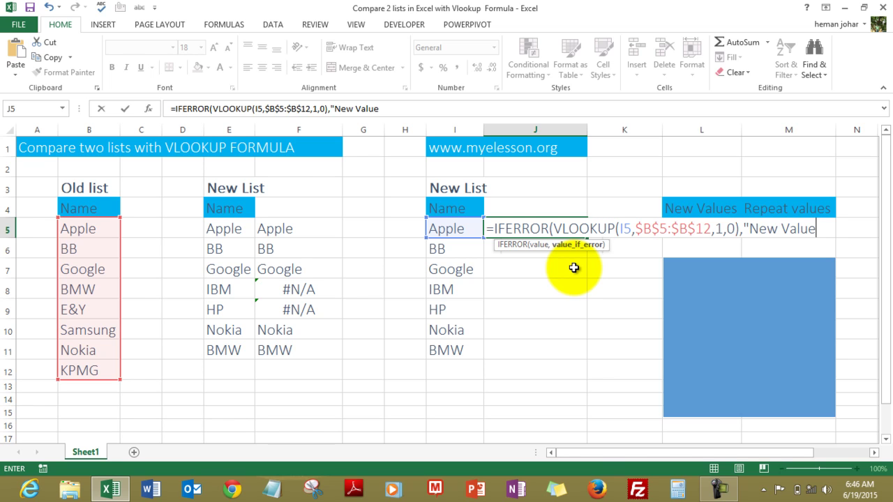
text("))
key(ctrl+Return)
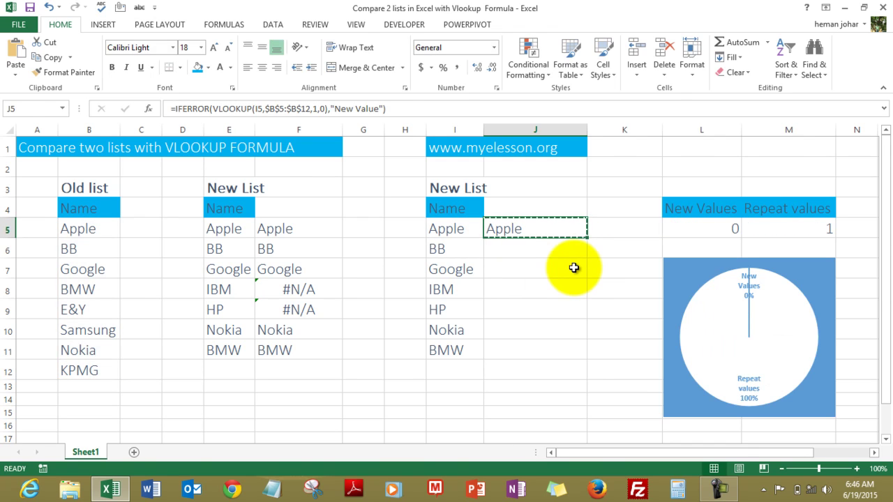
Copy the IFERROR formula from J5 into the rest of the second new list through J11.
key(ctrl+c)
key(shift+Down)
key(shift+Down)
key(shift+Down)
key(shift+Down)
key(shift+Down)
key(shift+Down)
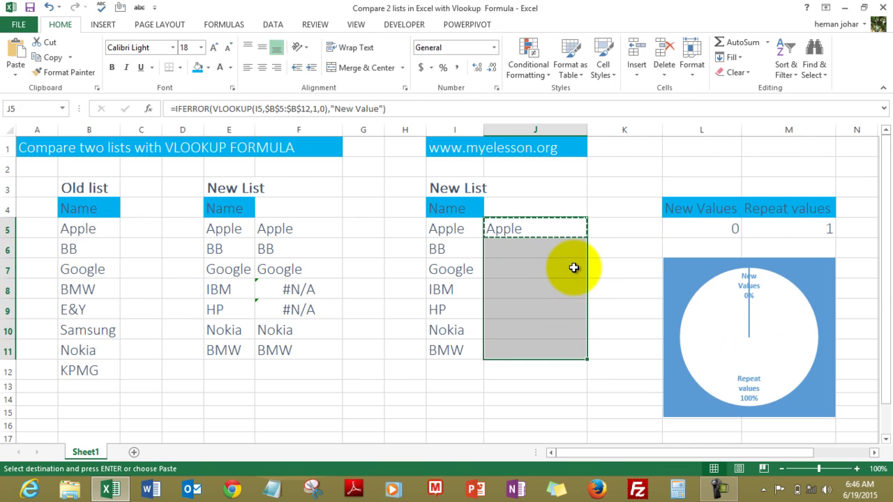
key(ctrl+v)
key(Right)
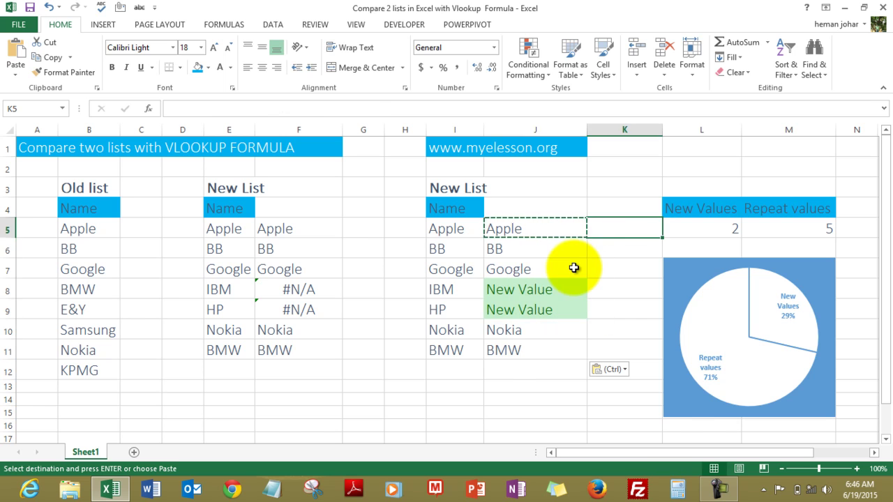
Examine the formulas in J5, the New Values cell L5 and the Repeat values cell M5.
key(Left)
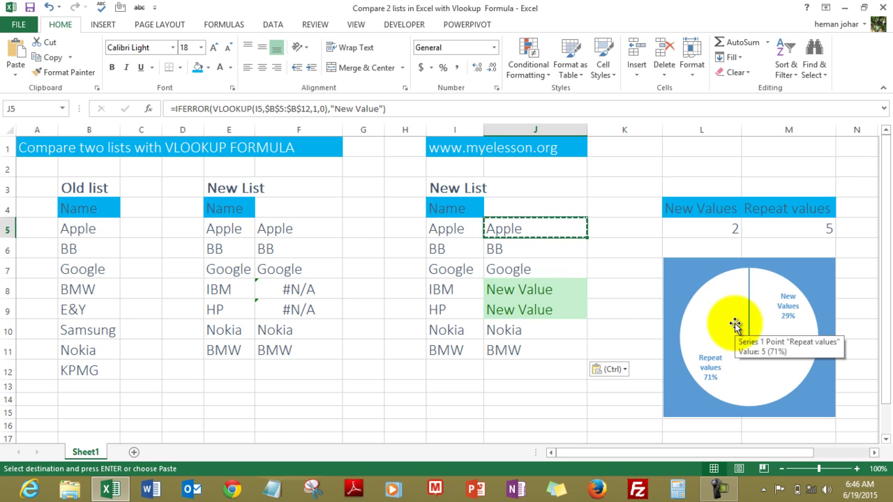
click(715, 224)
key(Right)
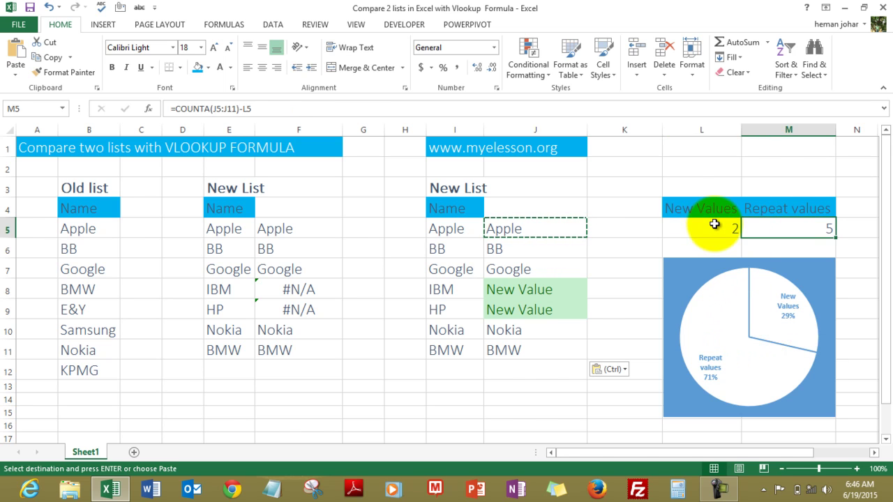
key(Left)
key(Right)
key(Escape)
key(Left)
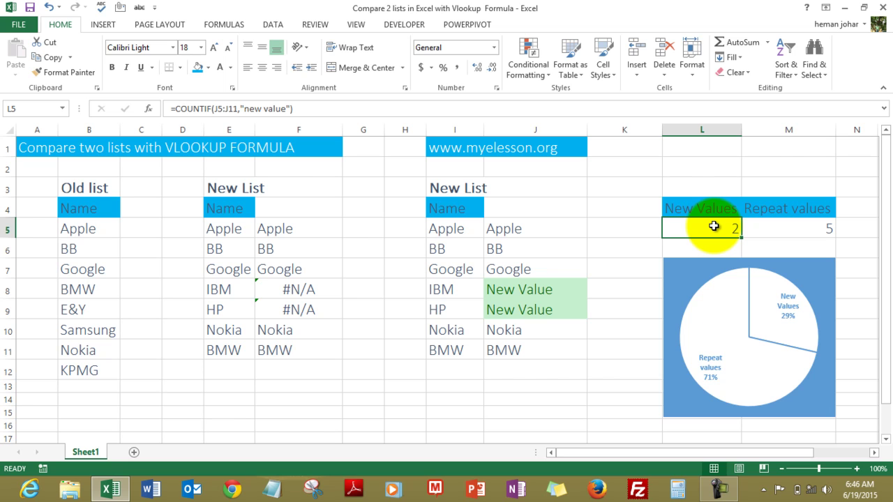
click(782, 226)
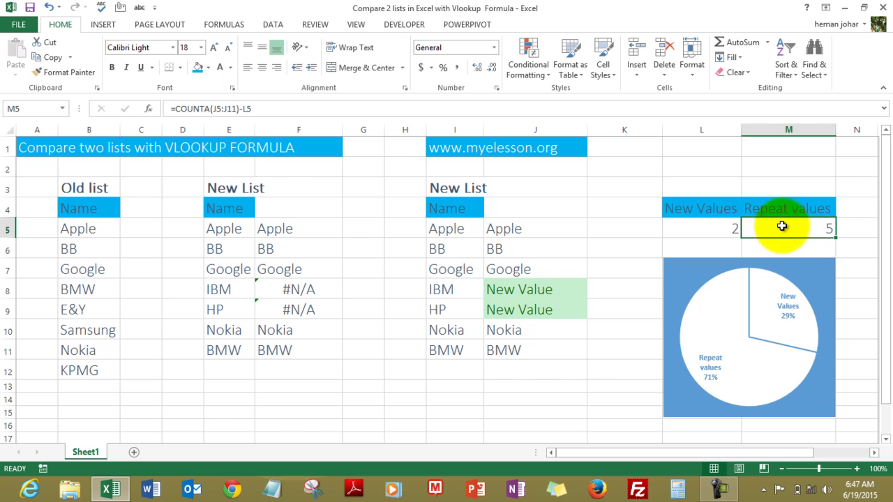
Start a new COUNTIF formula in the New Values cell L5, replacing its existing formula.
click(723, 227)
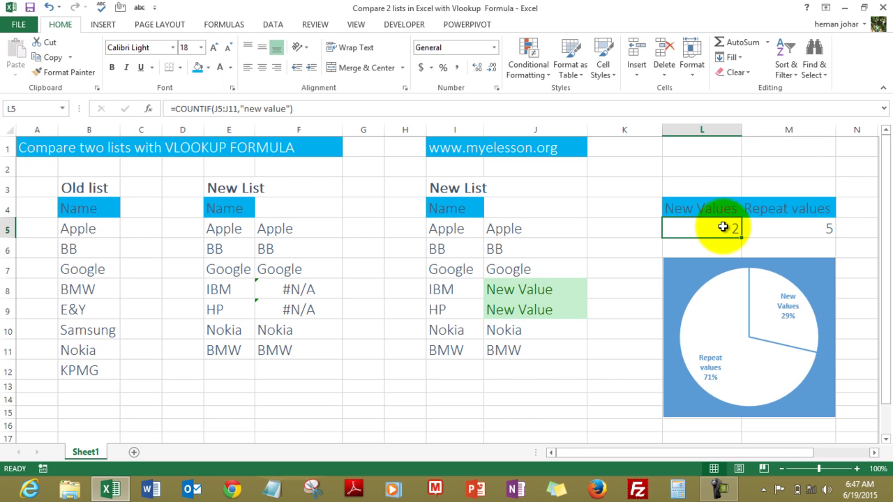
double_click(723, 227)
key(Escape)
text(=)
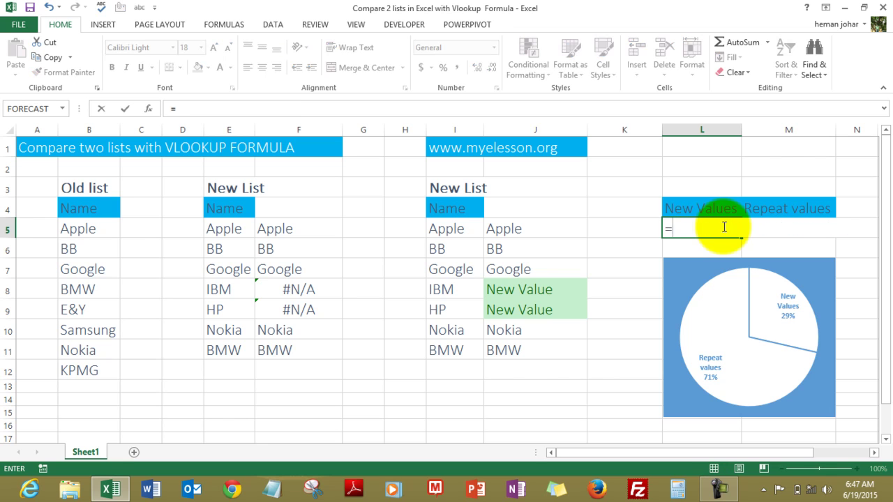
text(count)
key(Down)
key(Down)
key(Down)
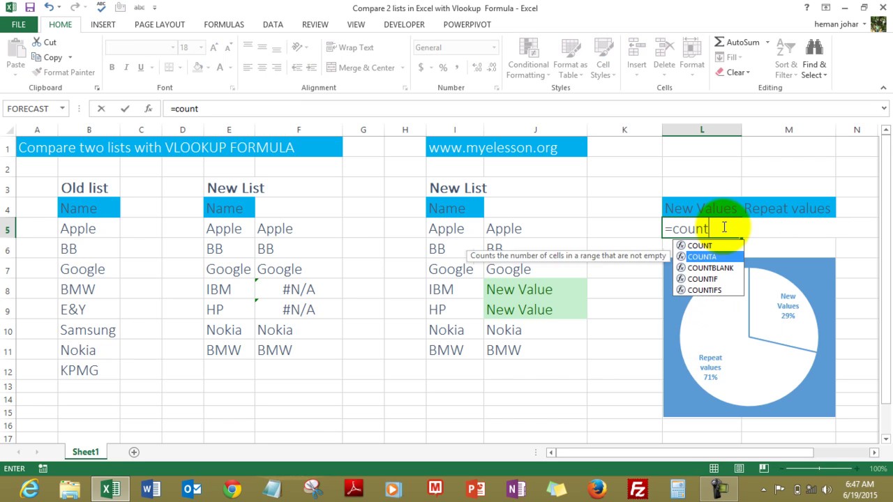
key(Tab)
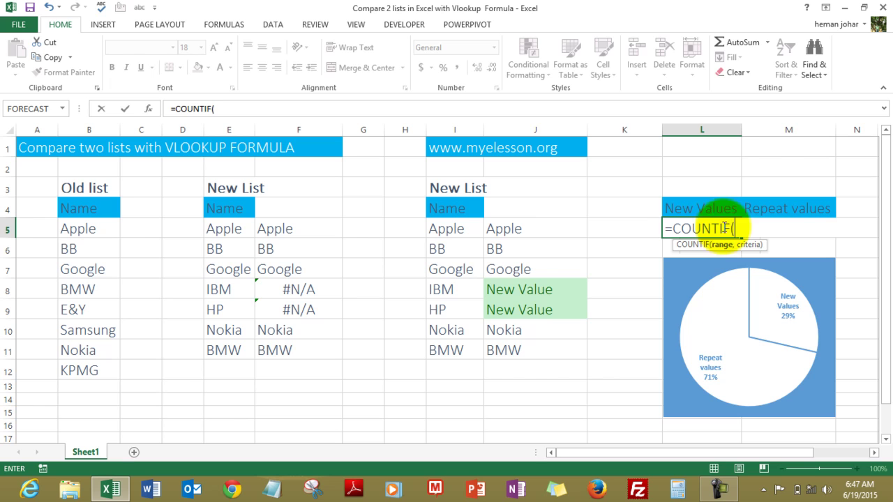
Complete the L5 COUNTIF formula with the range J5:J11 and the criterion "new value".
click(551, 224)
key(shift+Down)
key(shift+Down)
key(shift+Down)
key(shift+Down)
key(shift+Down)
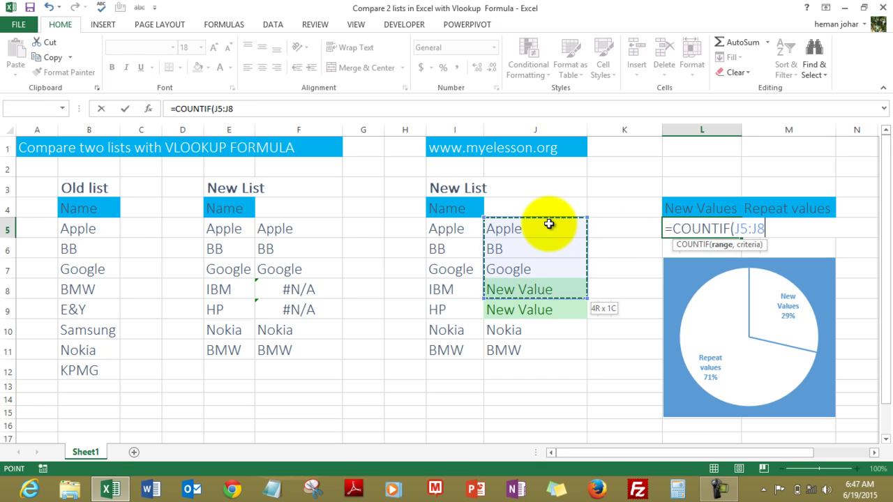
key(shift+Down)
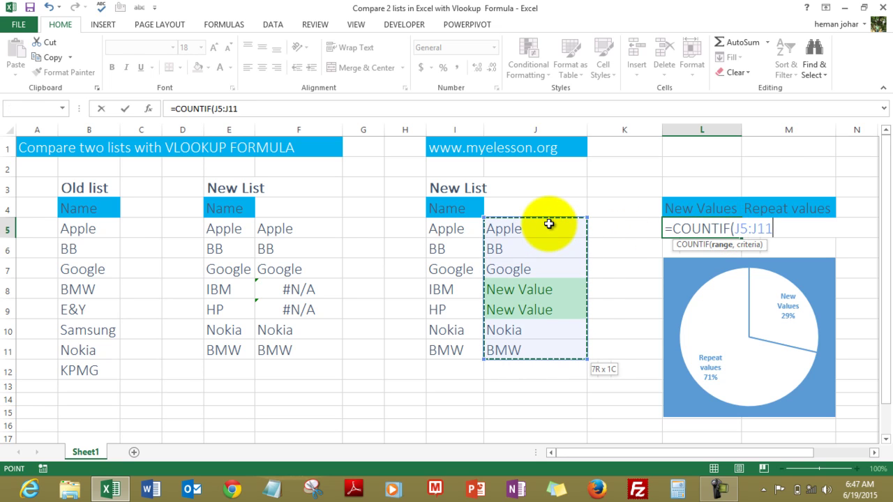
text(,")
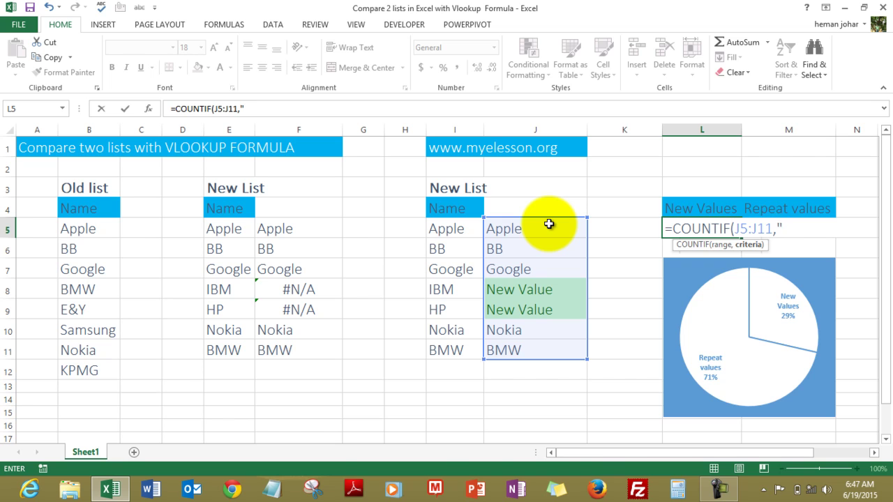
text(new value)
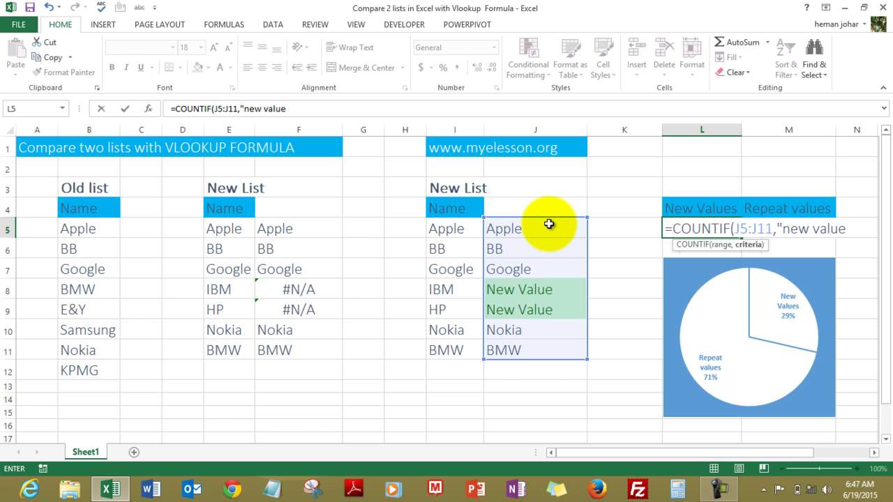
text("))
key(Return)
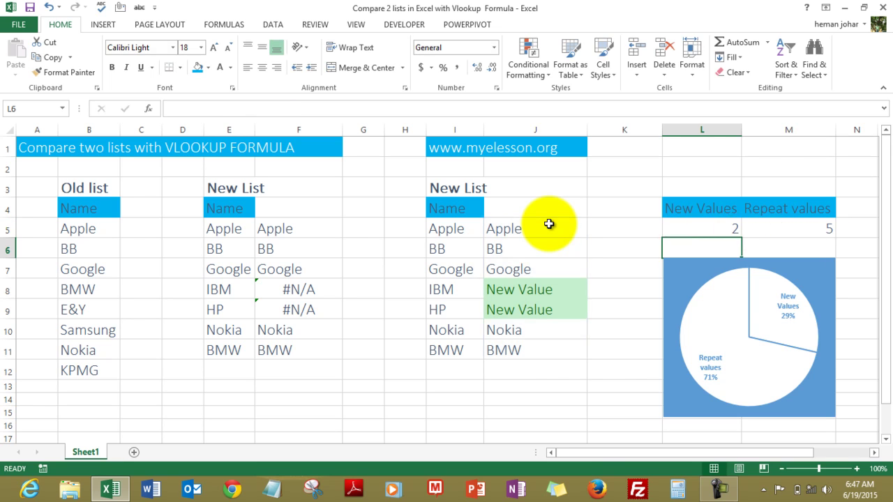
Clear the Repeat values cell M5 and enter a COUNTA function over J5:J11 in it.
key(Up)
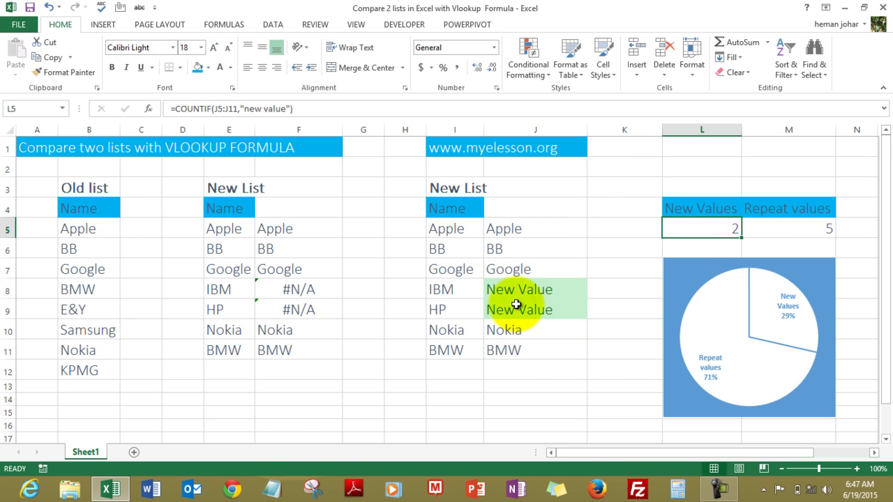
key(Right)
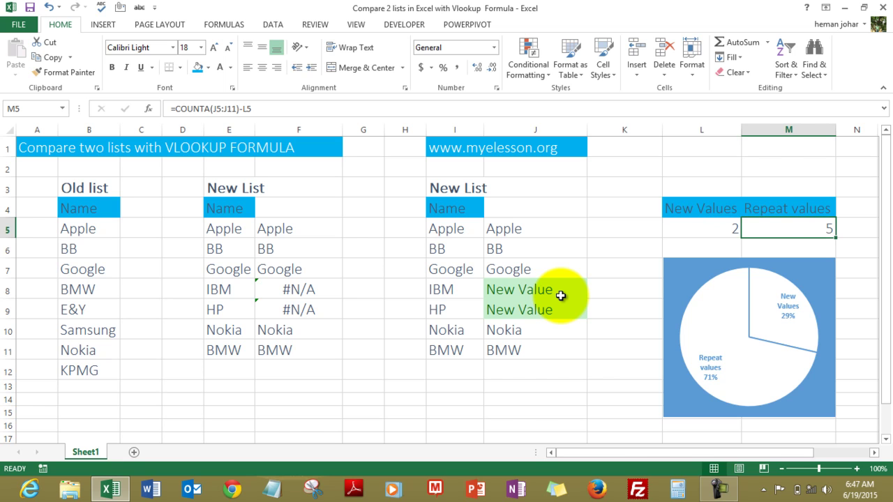
key(Delete)
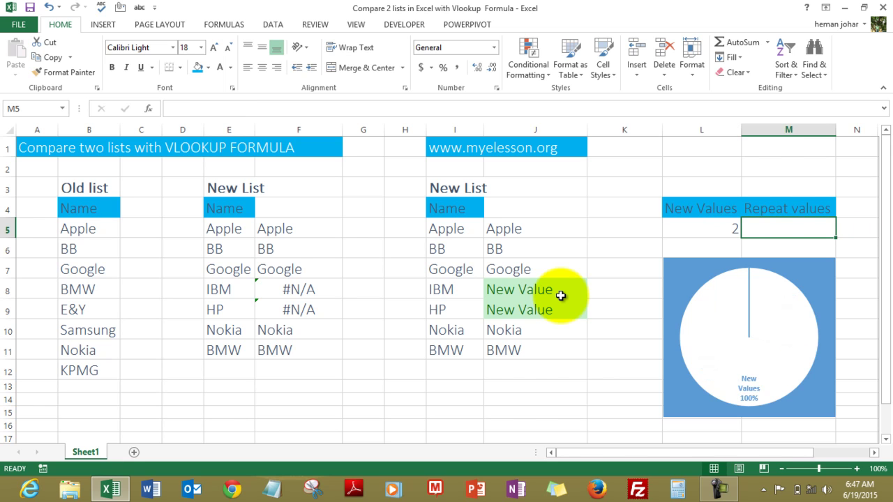
text(=coun)
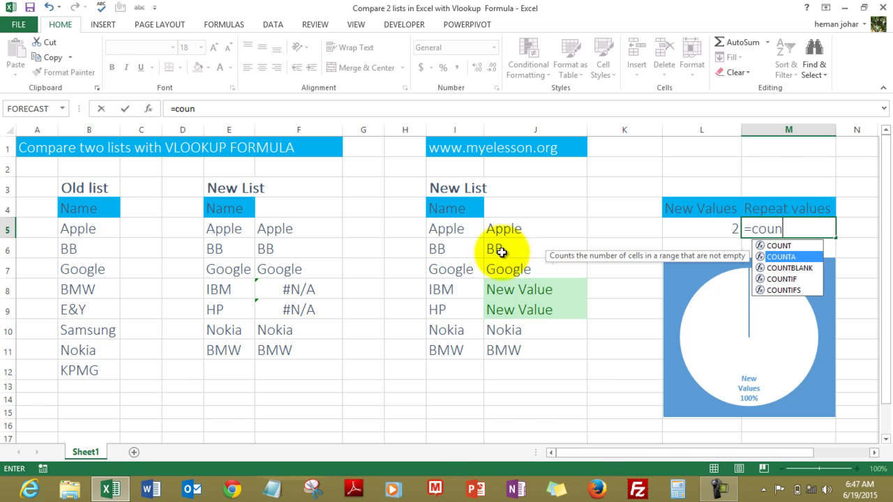
key(Tab)
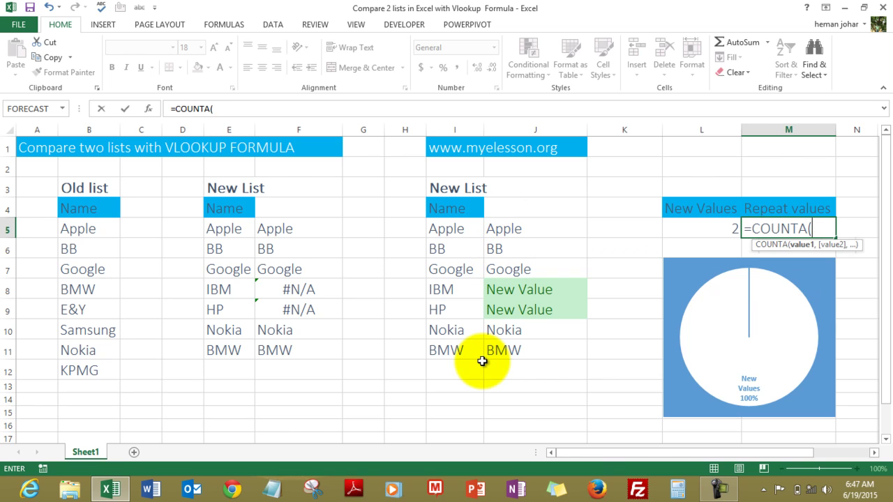
key(Left)
key(Left)
key(Left)
key(ctrl+shift+Down)
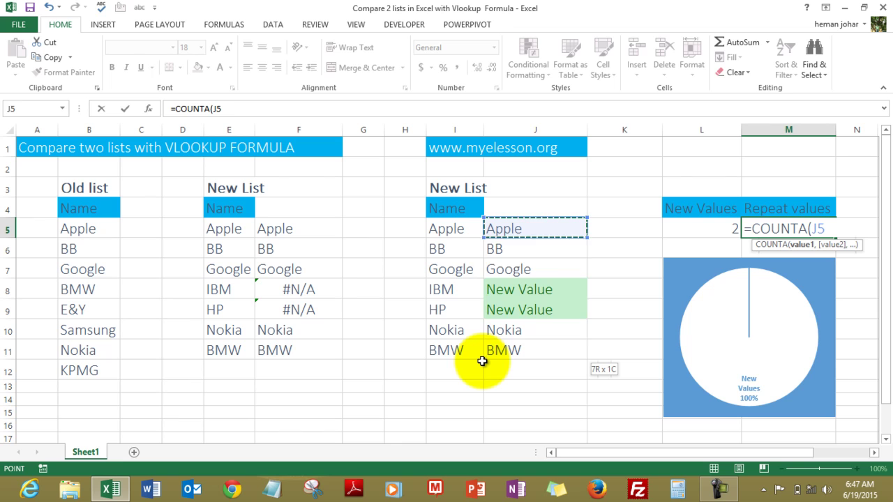
text())
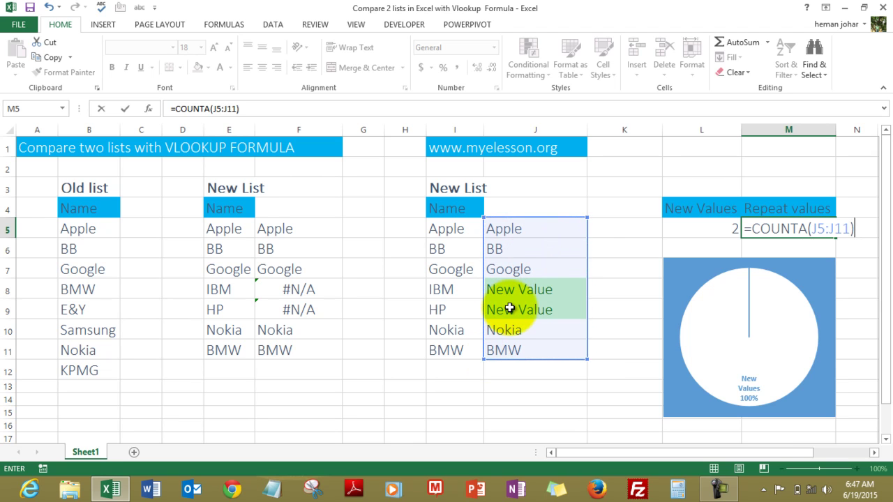
Subtract the New Values cell L5 from the COUNTA result in M5 and complete the formula.
text(-)
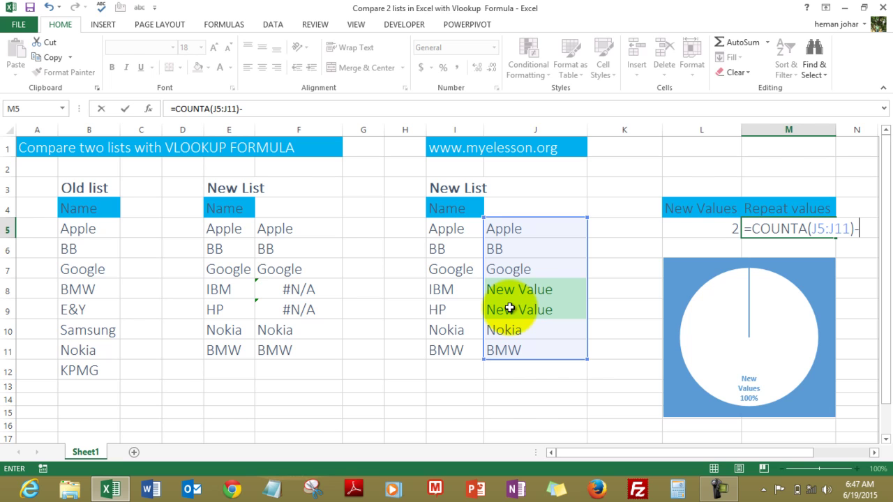
click(705, 223)
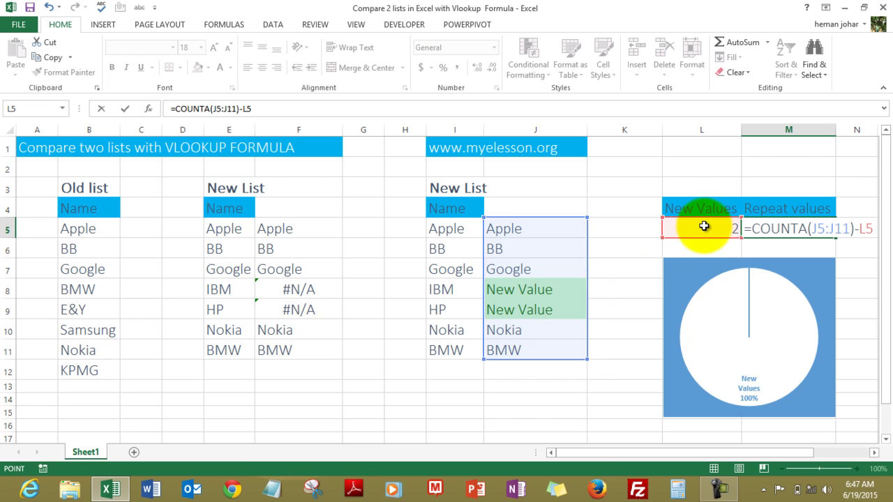
key(Return)
key(Up)
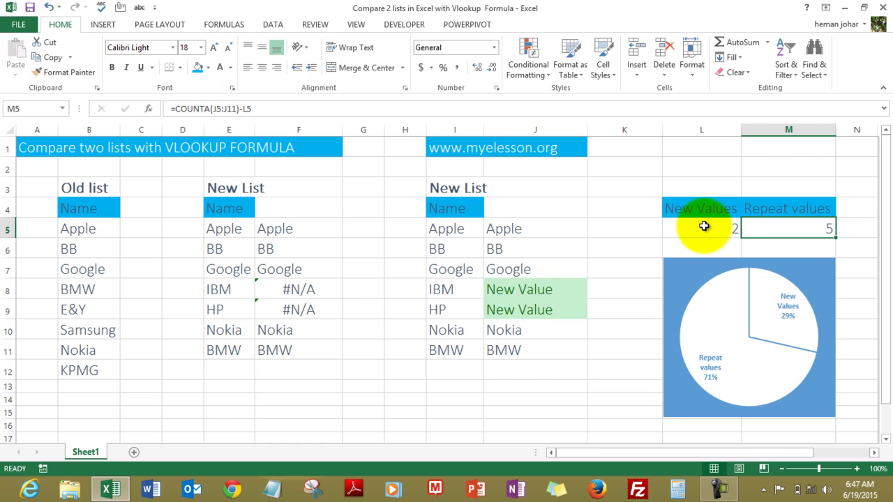